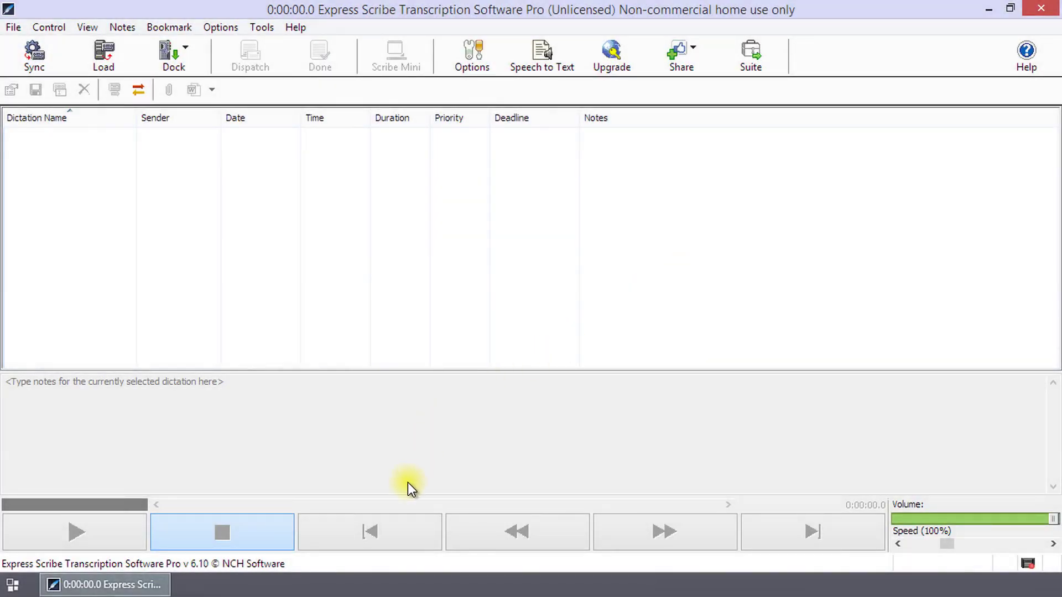
# Load sample dictation.mp3 from the Audio folder into the dictation list
pyautogui.moveTo(720, 308); pyautogui.dragTo(272, 222)
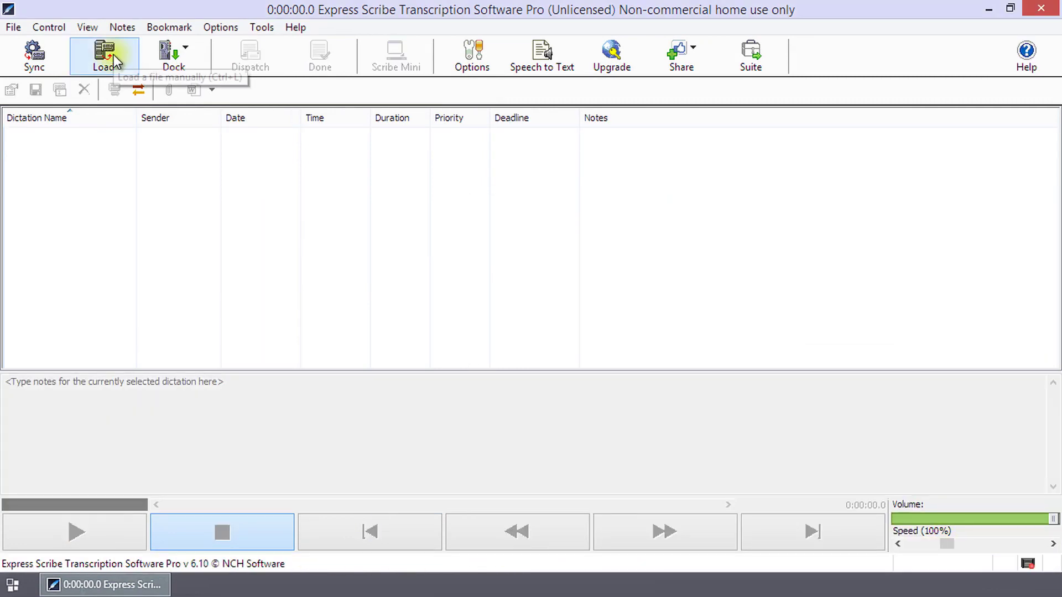
pyautogui.click(113, 54)
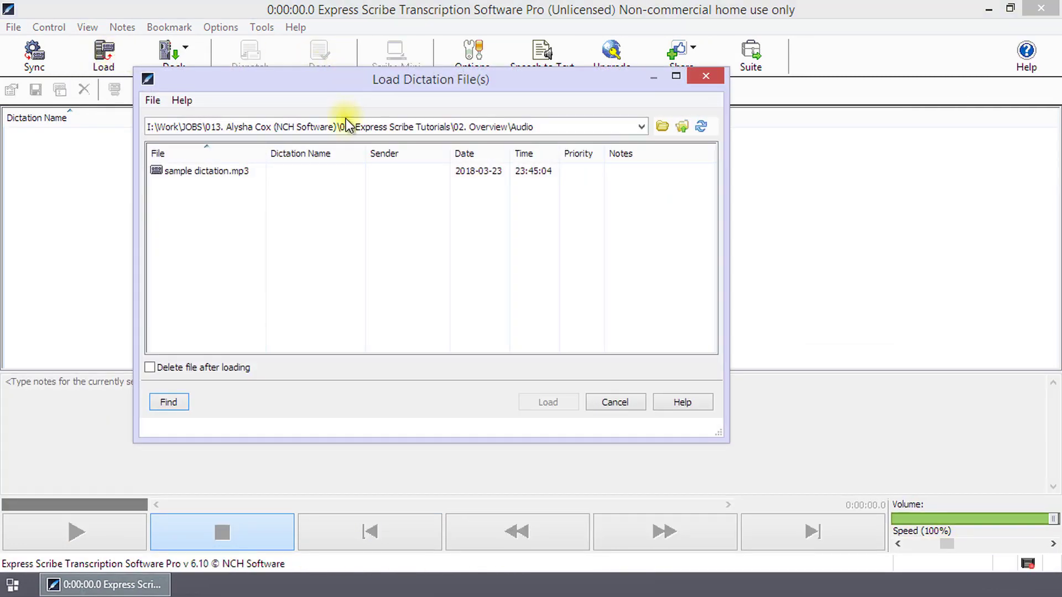
pyautogui.click(358, 170)
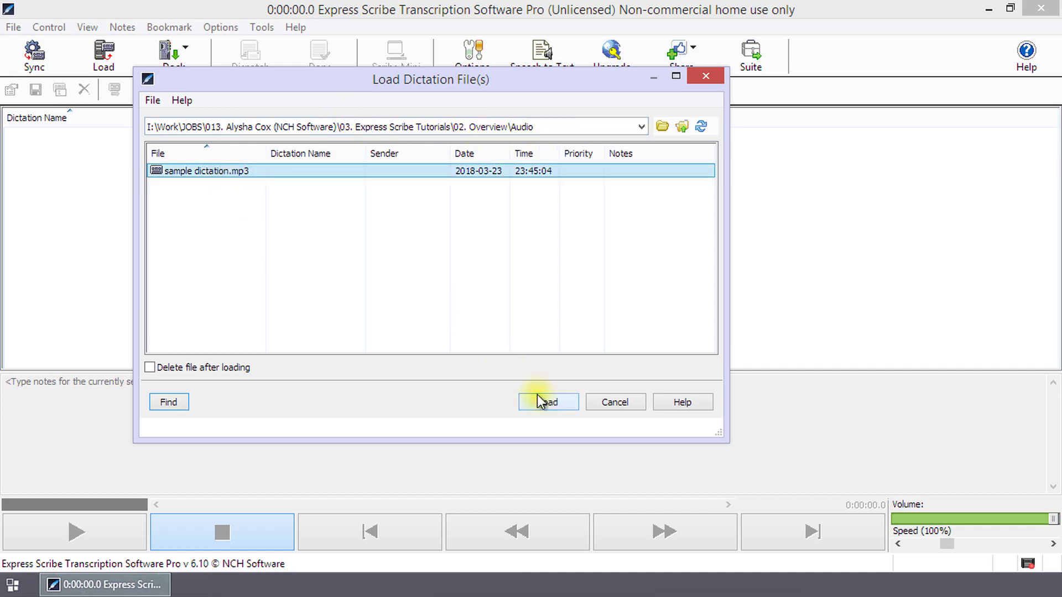
pyautogui.click(545, 401)
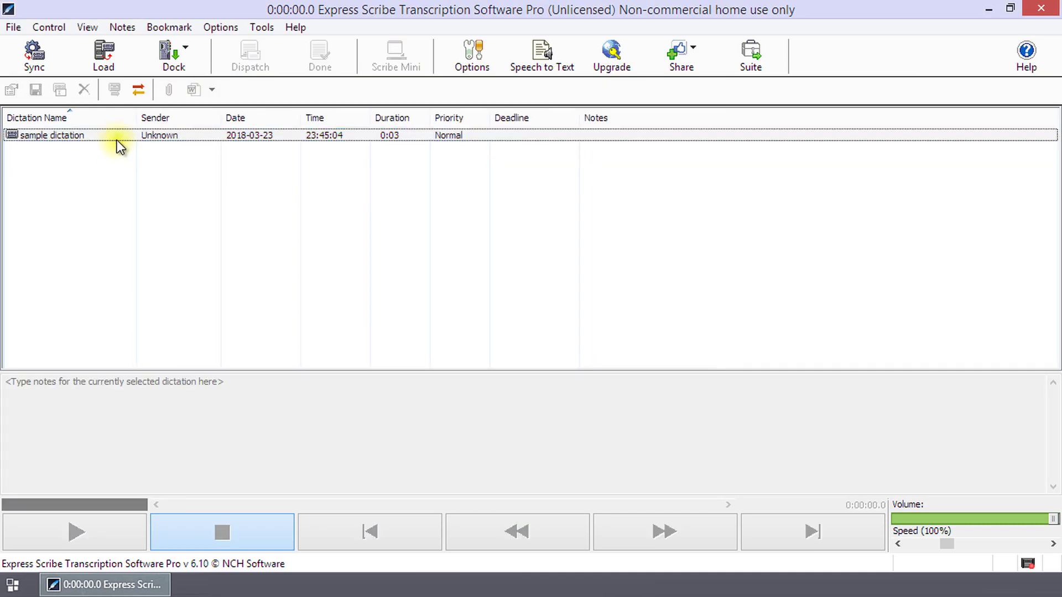
# Play the sample dictation and add the note 'This is an audio of a sample dictation.'
pyautogui.click(116, 139)
pyautogui.press('F9')
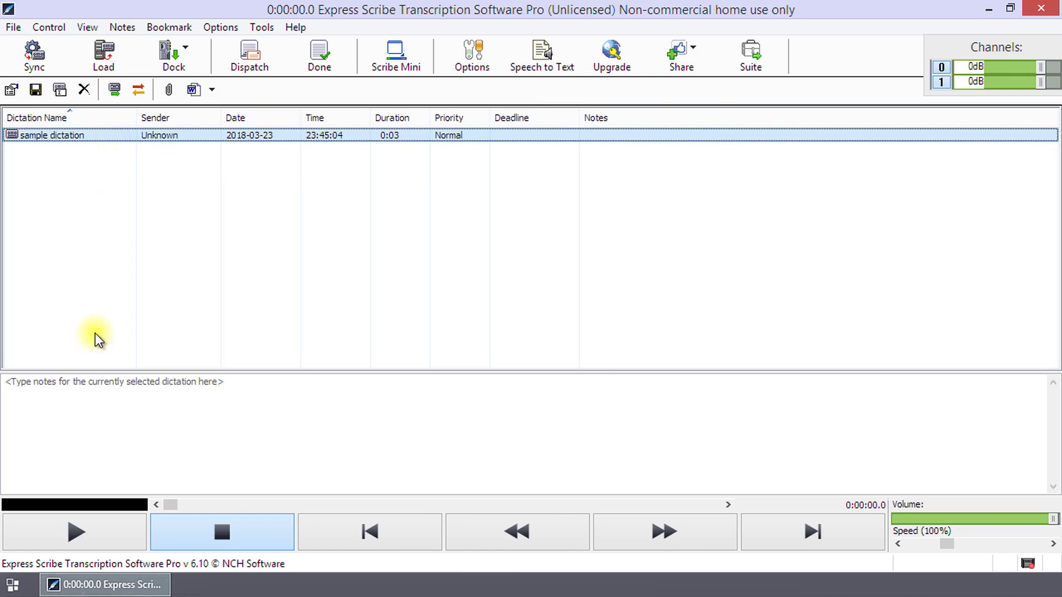
pyautogui.click(84, 535)
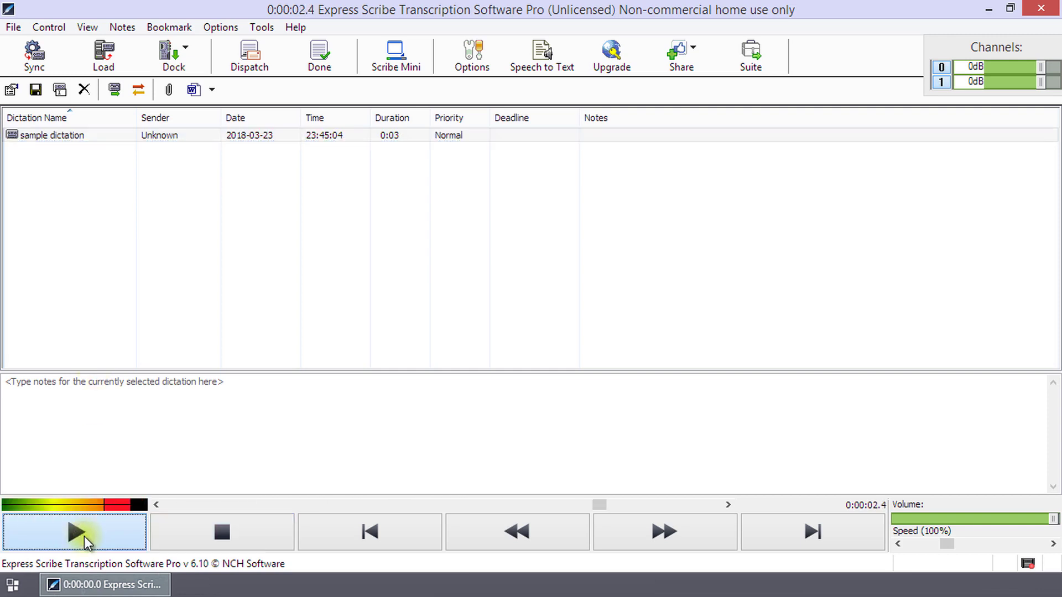
pyautogui.click(228, 397)
pyautogui.write('This is an au')
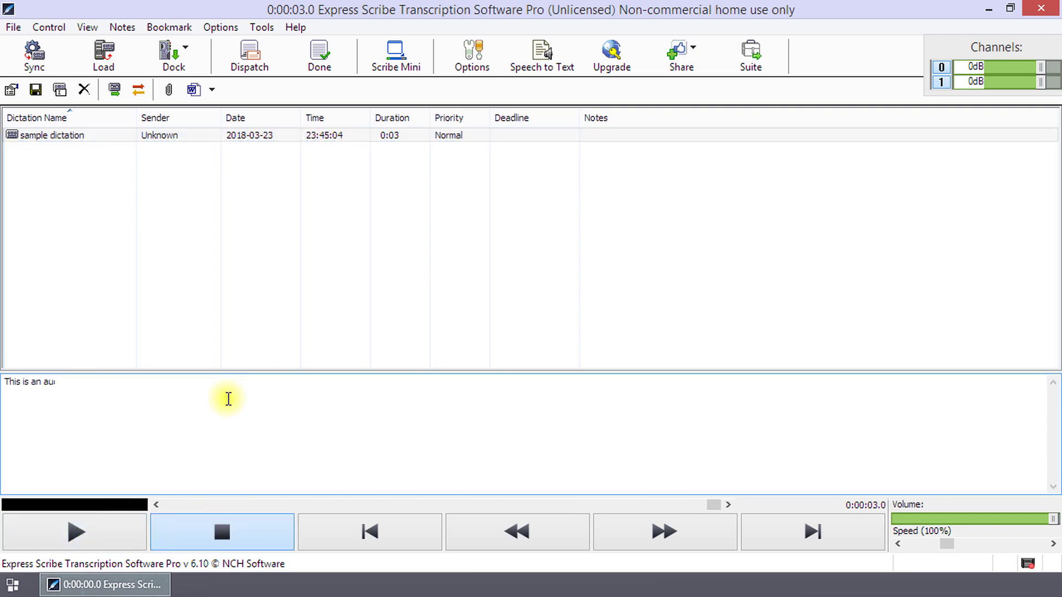
pyautogui.write('dio of a sample dictation.')
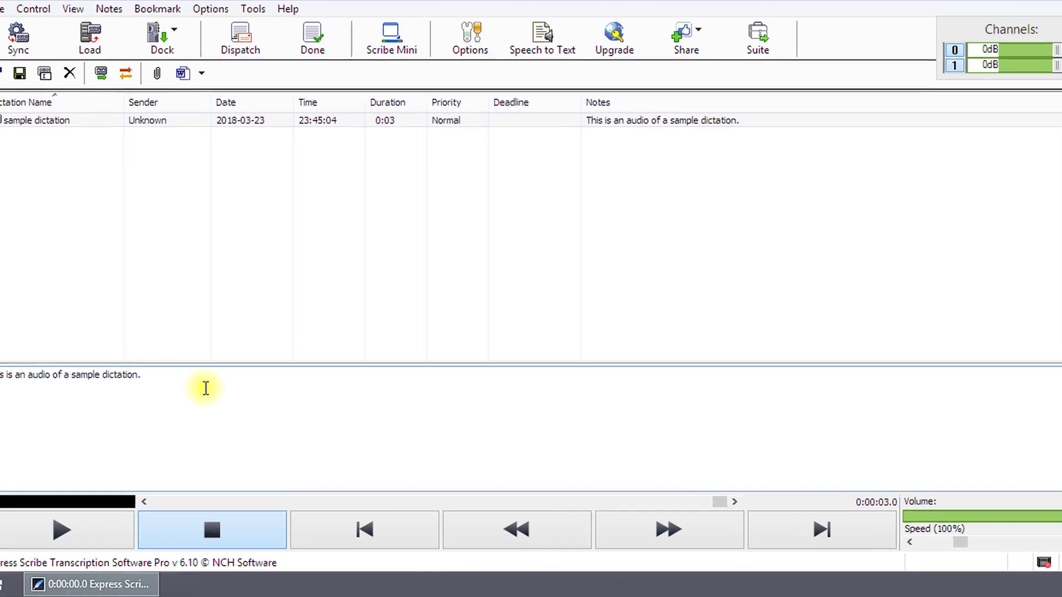
pyautogui.press('F4')
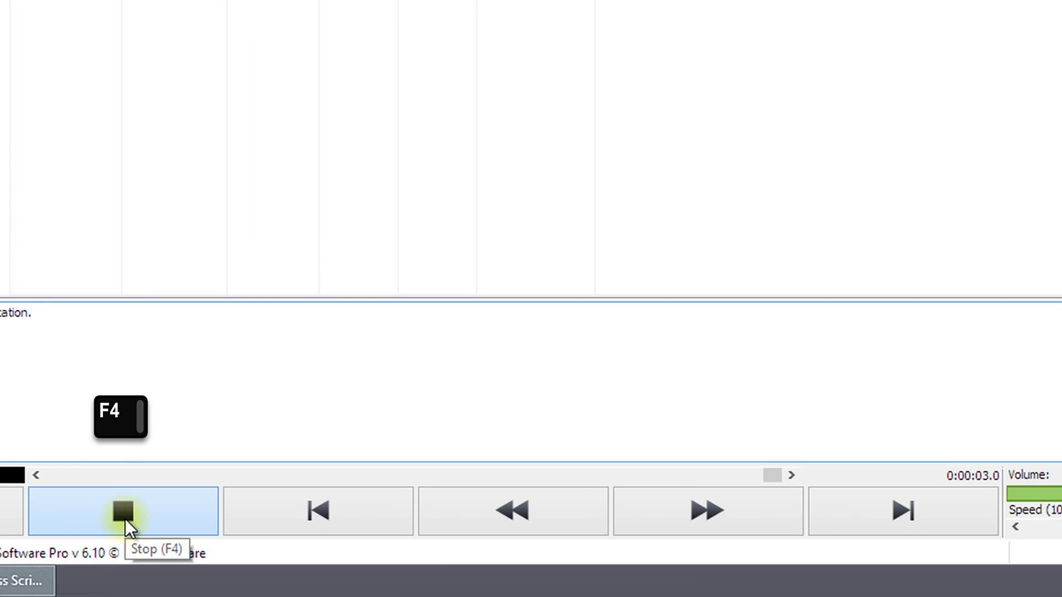
pyautogui.hotkey('ctrl', 'Home')
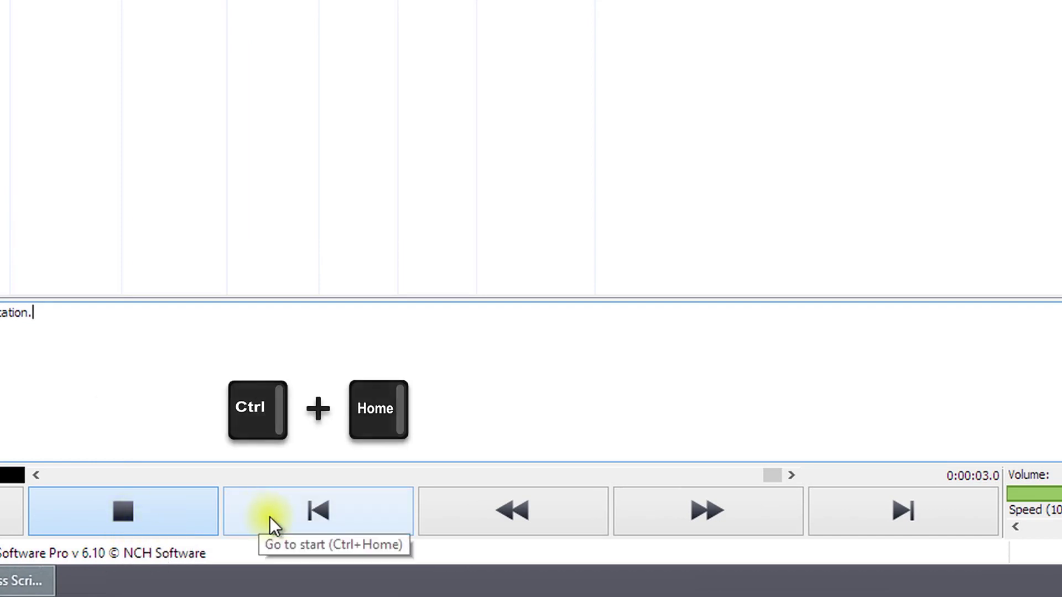
pyautogui.press('F7')
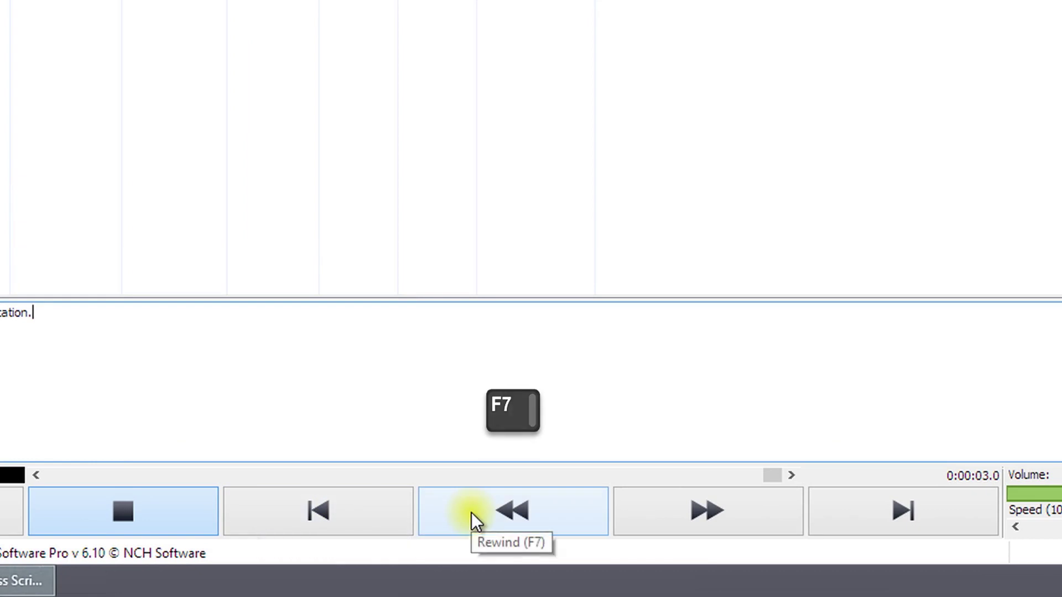
pyautogui.press('F8')
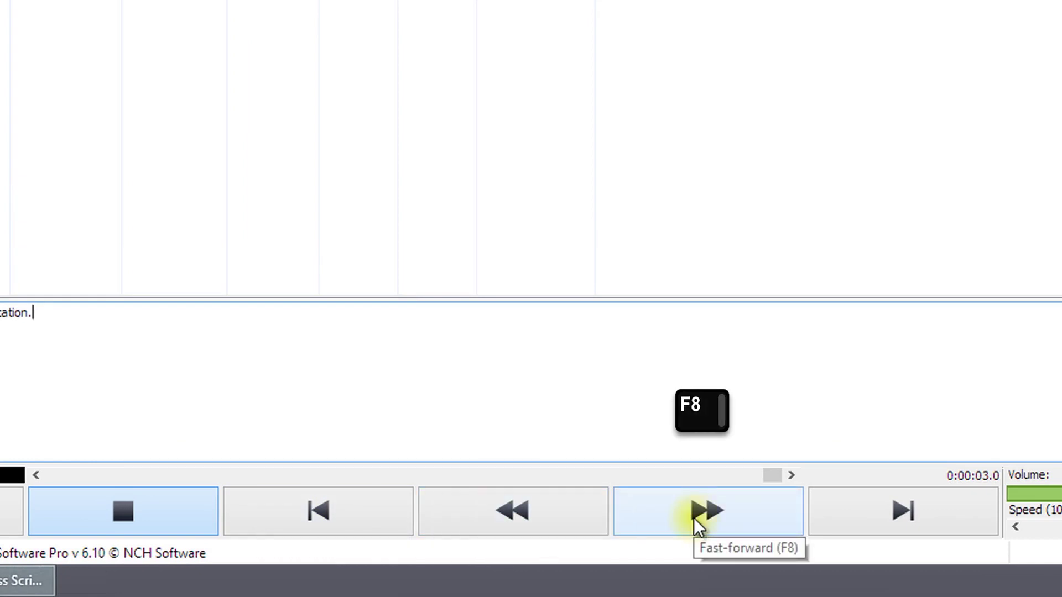
pyautogui.hotkey('ctrl', 'End')
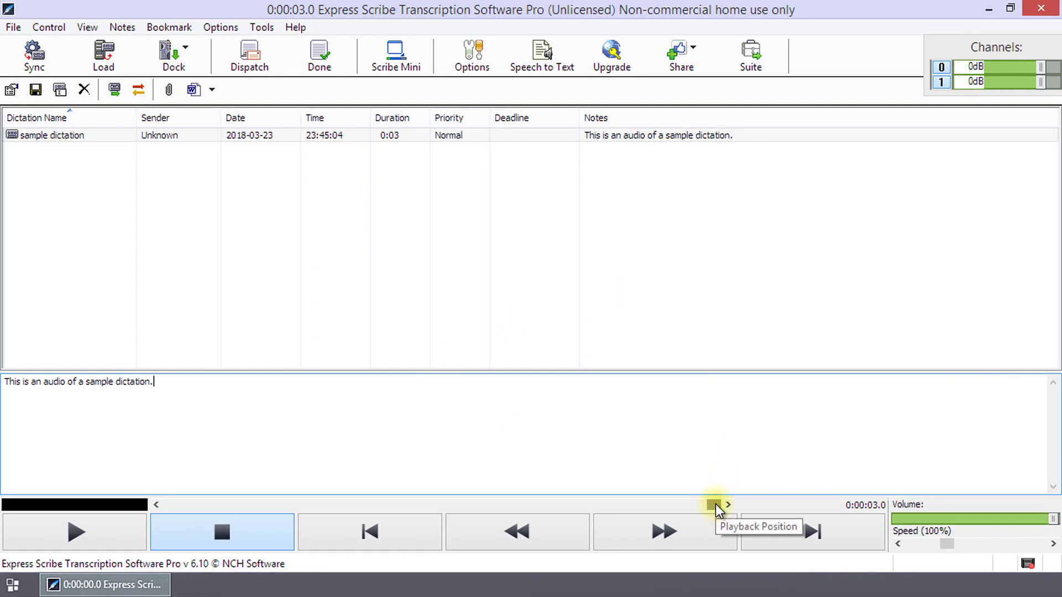
pyautogui.moveTo(715, 505); pyautogui.dragTo(252, 501)
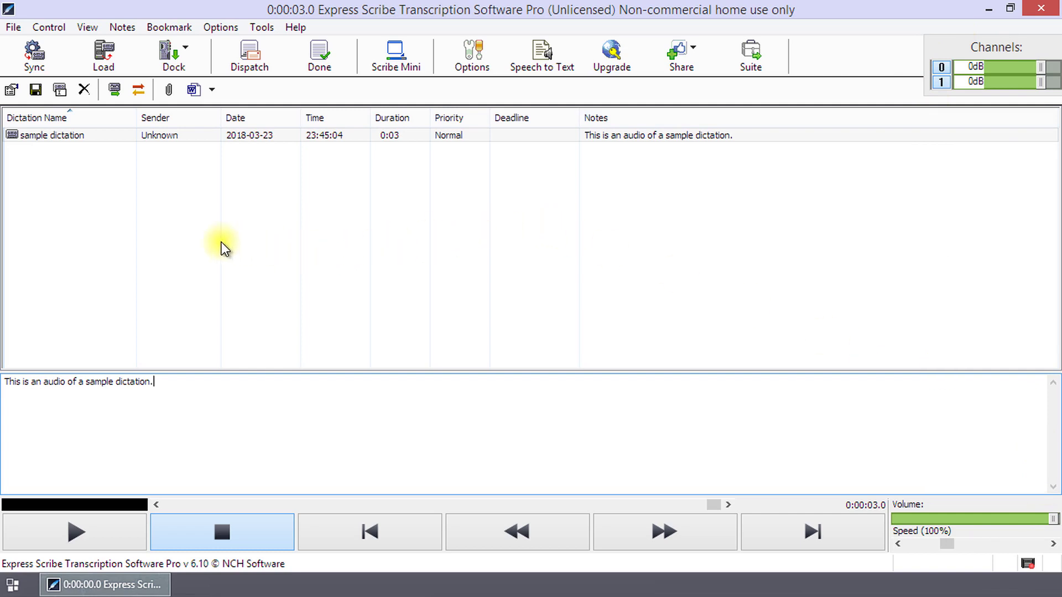
# Mark the sample dictation as done so it leaves the dictation list
pyautogui.click(329, 48)
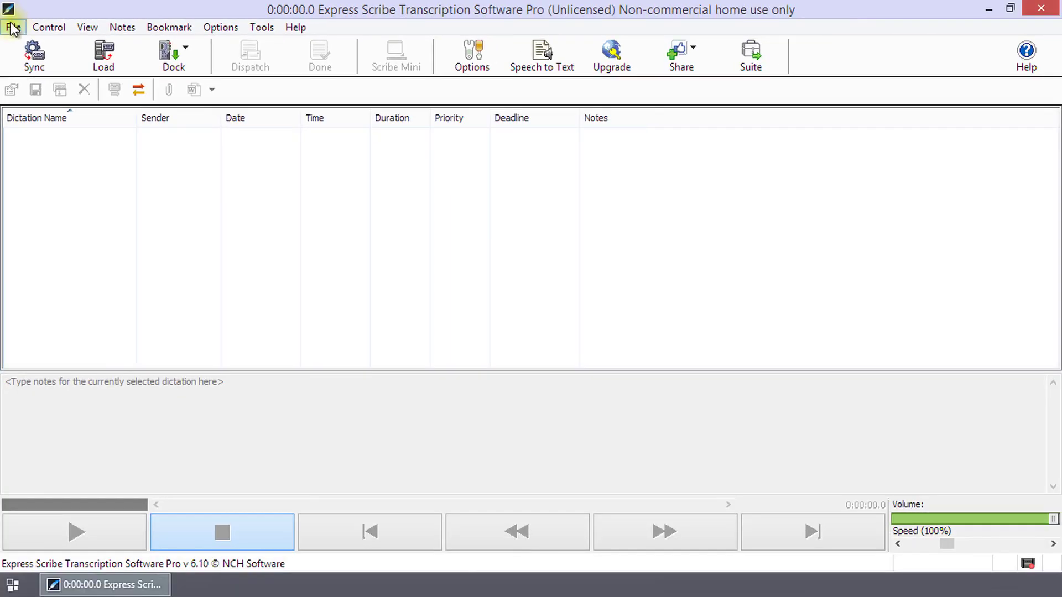
# Look through the commands in the File menu
pyautogui.click(21, 48)
# Restore the window to a floating size and reveal the toolbar's overflow commands
pyautogui.click(1009, 12)
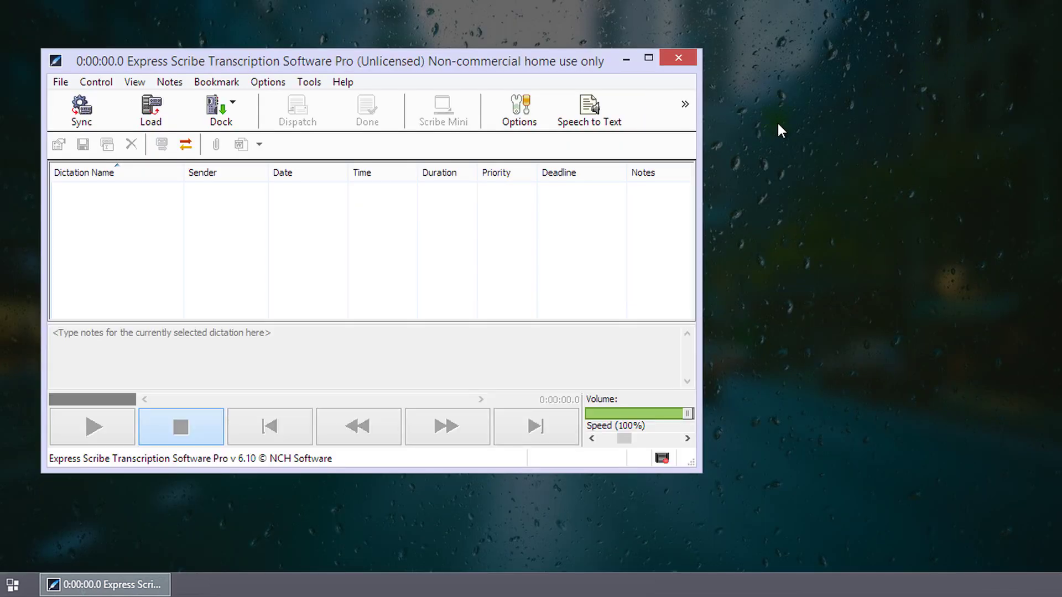
pyautogui.click(688, 109)
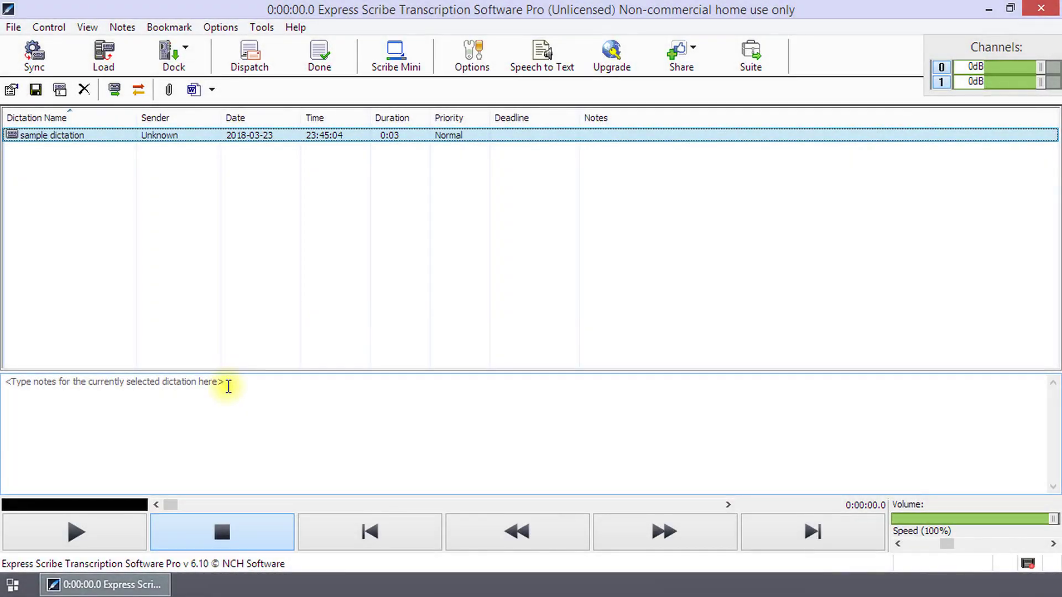
pyautogui.click(223, 25)
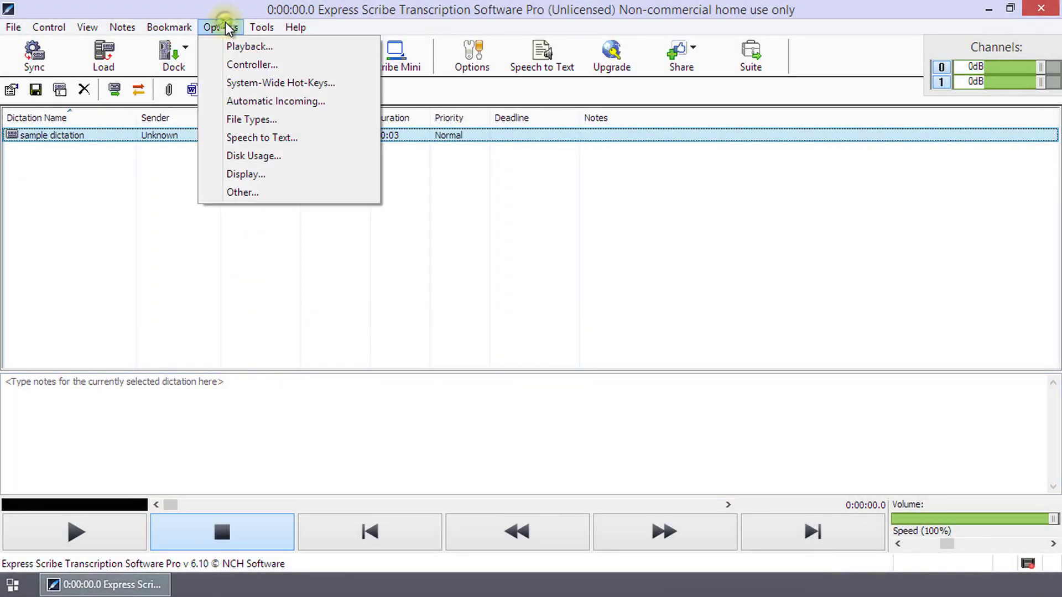
pyautogui.click(243, 65)
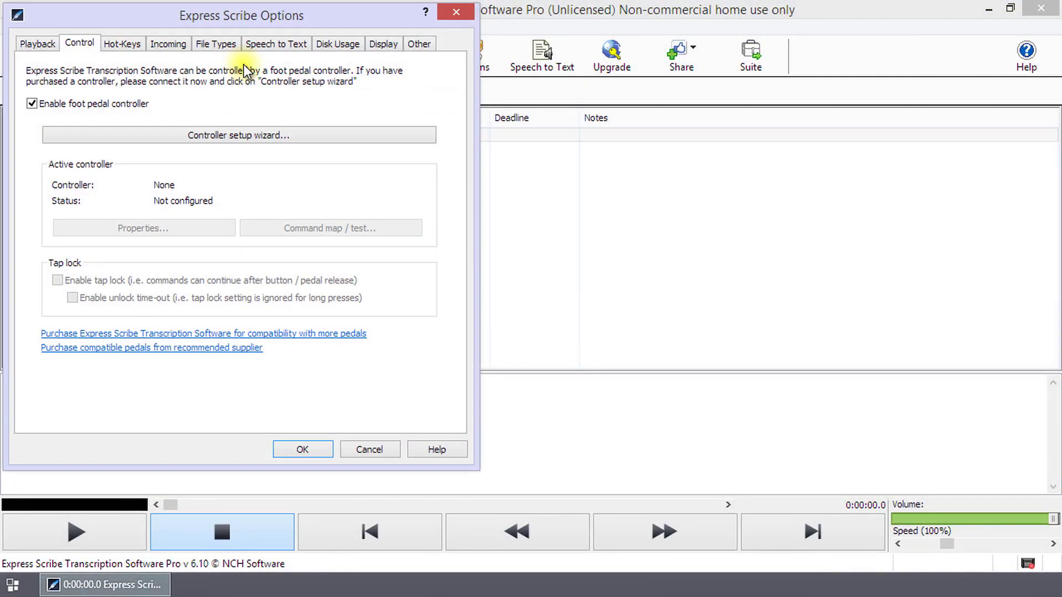
pyautogui.click(245, 135)
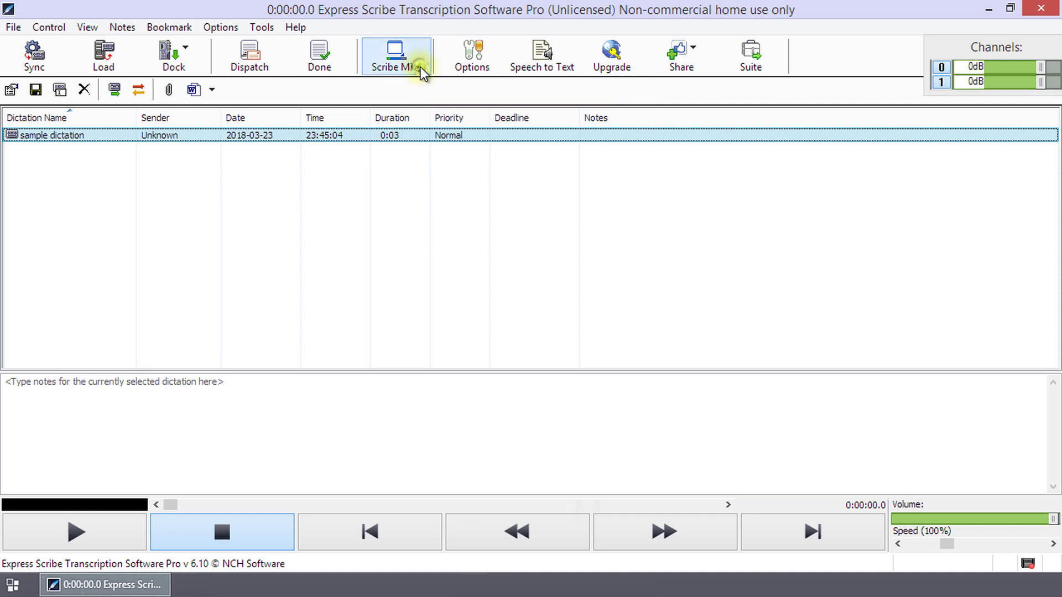
pyautogui.hotkey('ctrl', 'm')
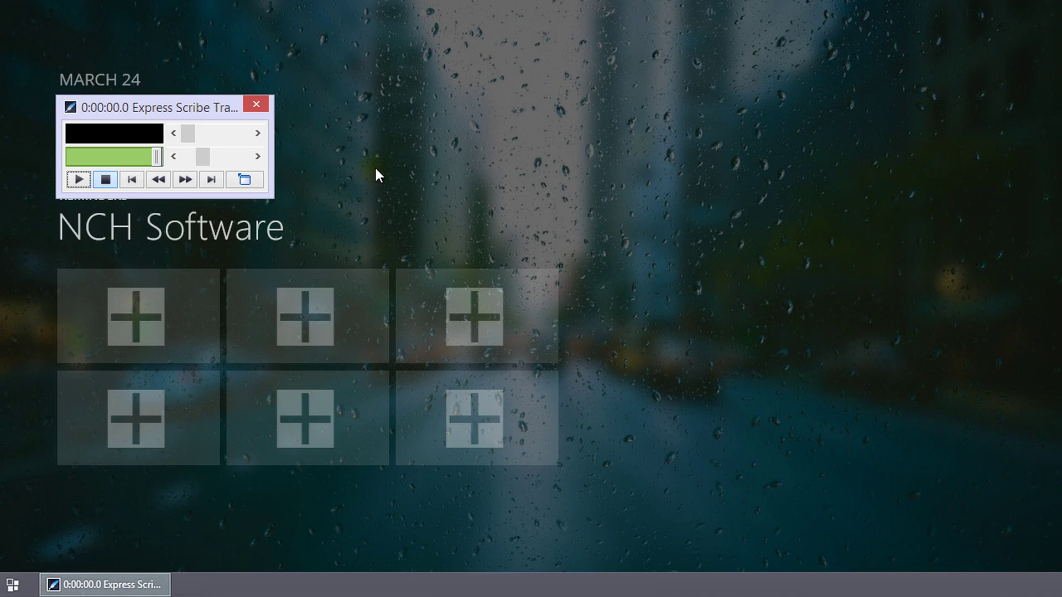
pyautogui.click(255, 179)
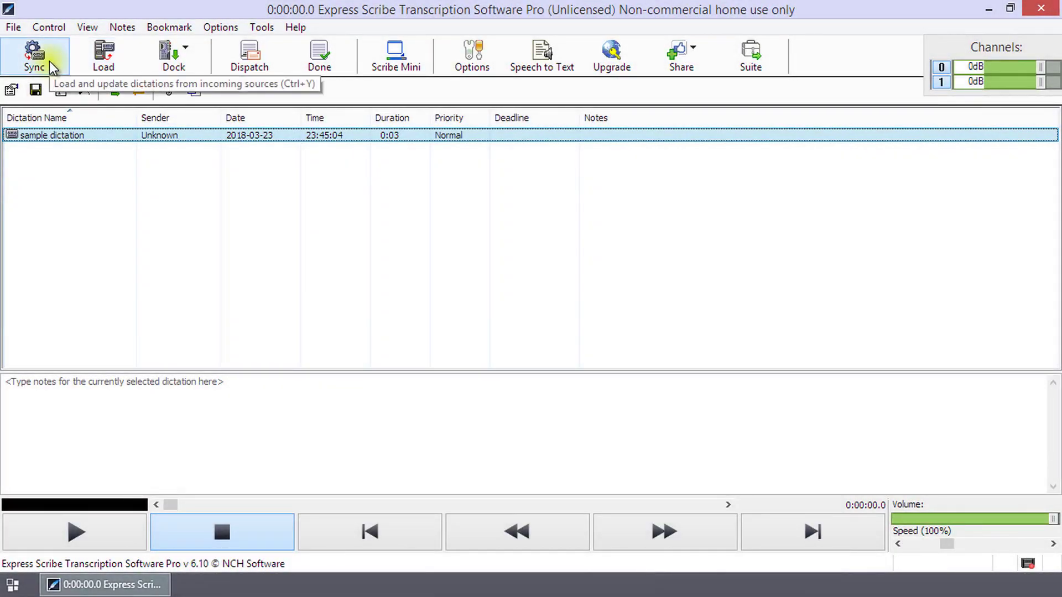
# Run Sync, then enable speech recognition with Default Speech Profile for user ID 0
pyautogui.click(50, 63)
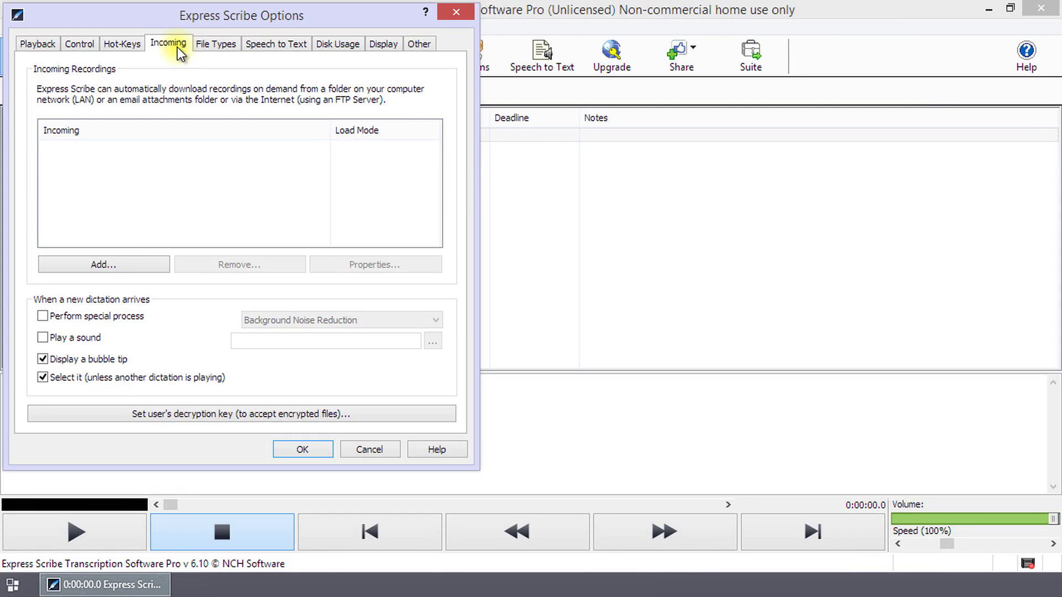
pyautogui.click(276, 43)
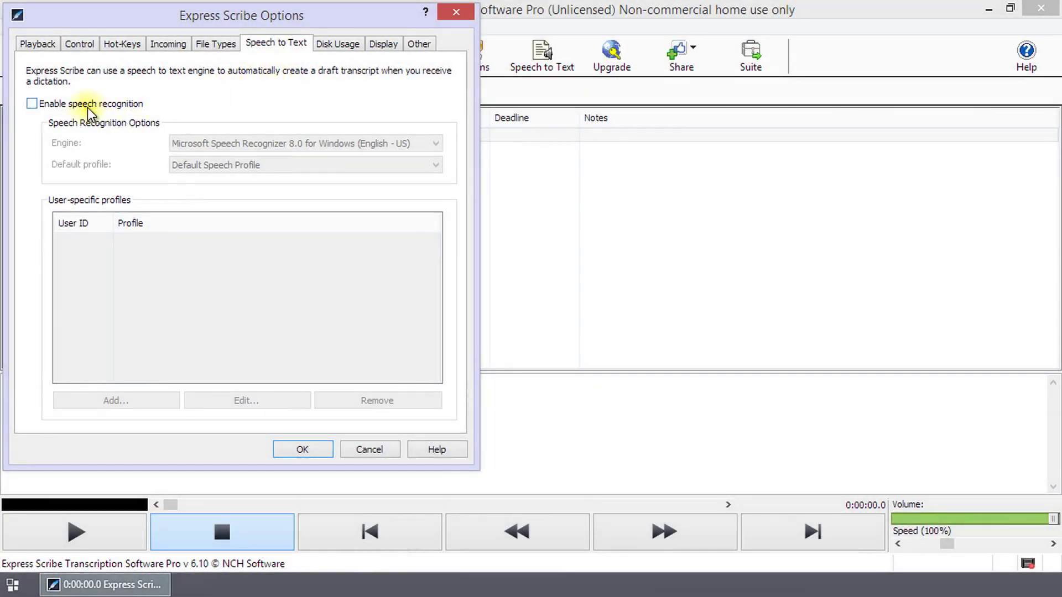
pyautogui.click(84, 108)
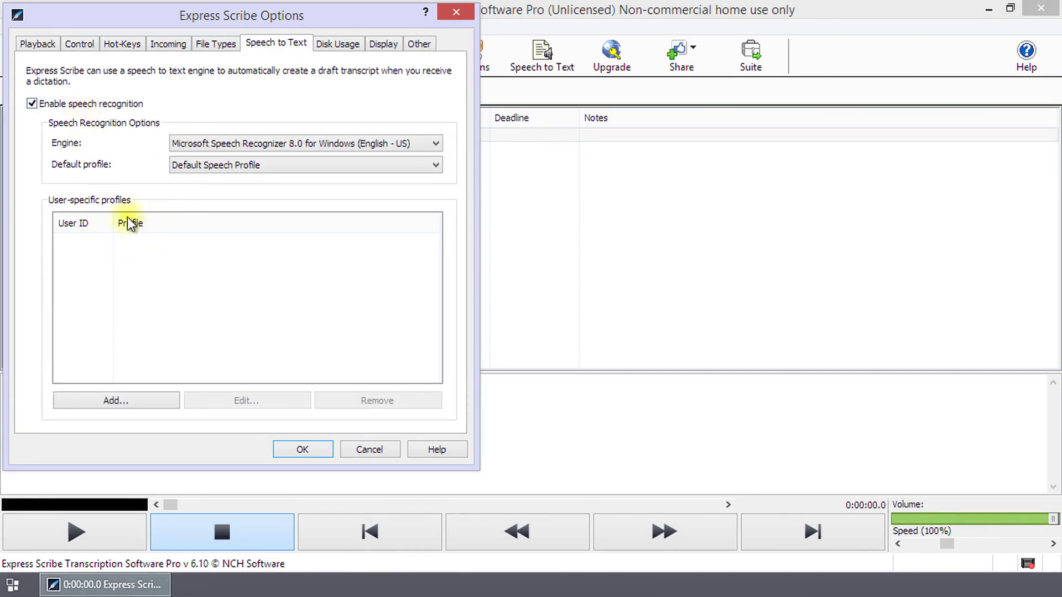
pyautogui.click(137, 394)
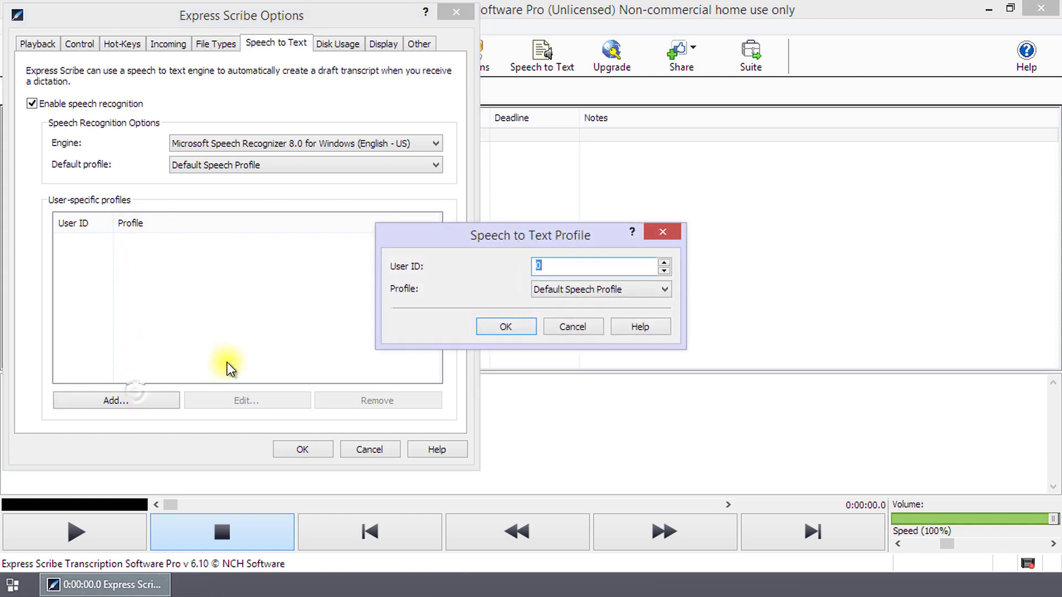
pyautogui.click(517, 323)
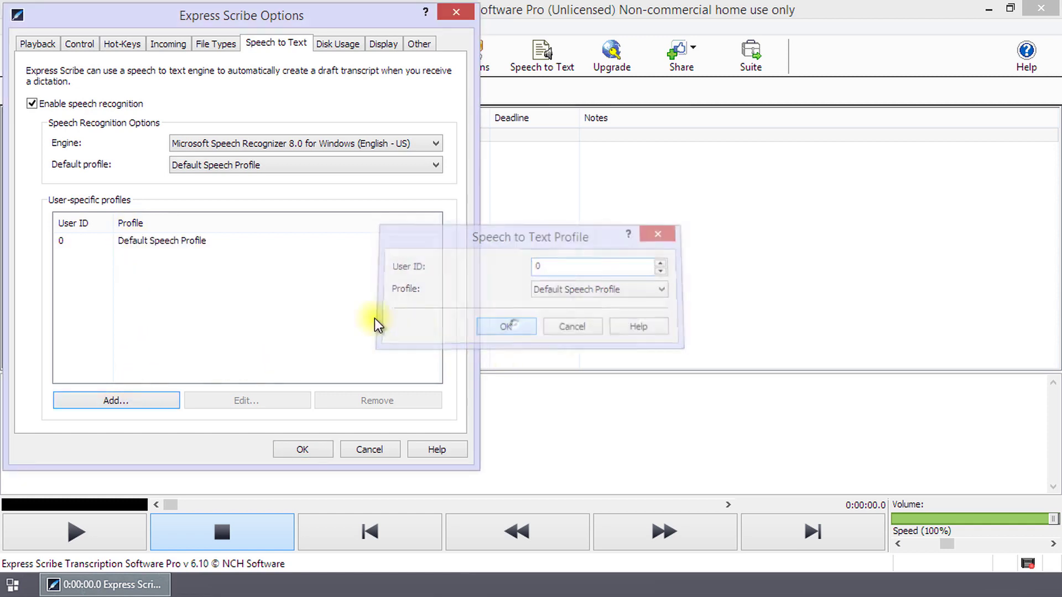
pyautogui.click(305, 449)
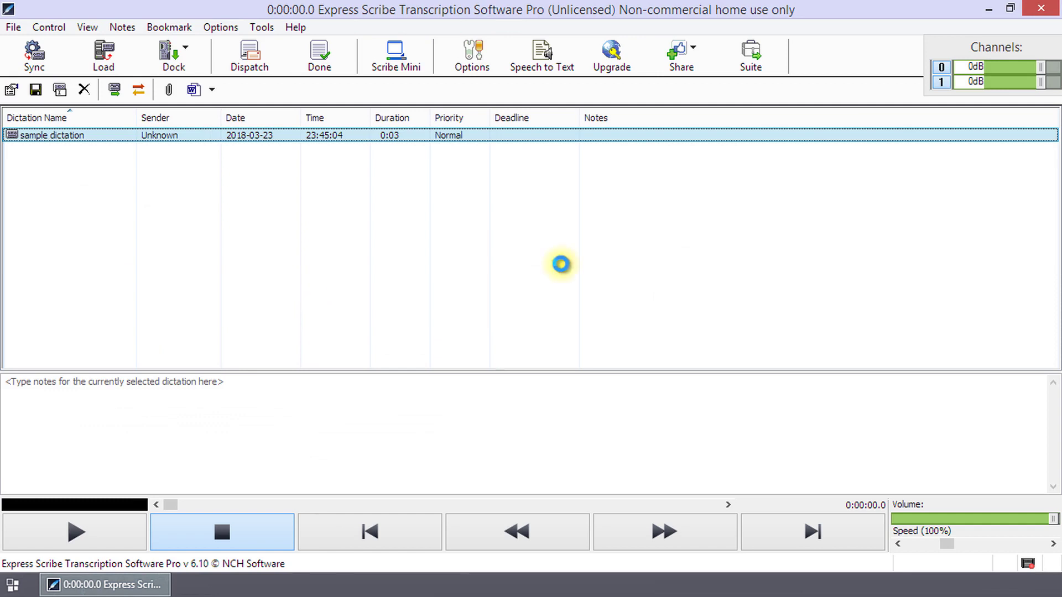